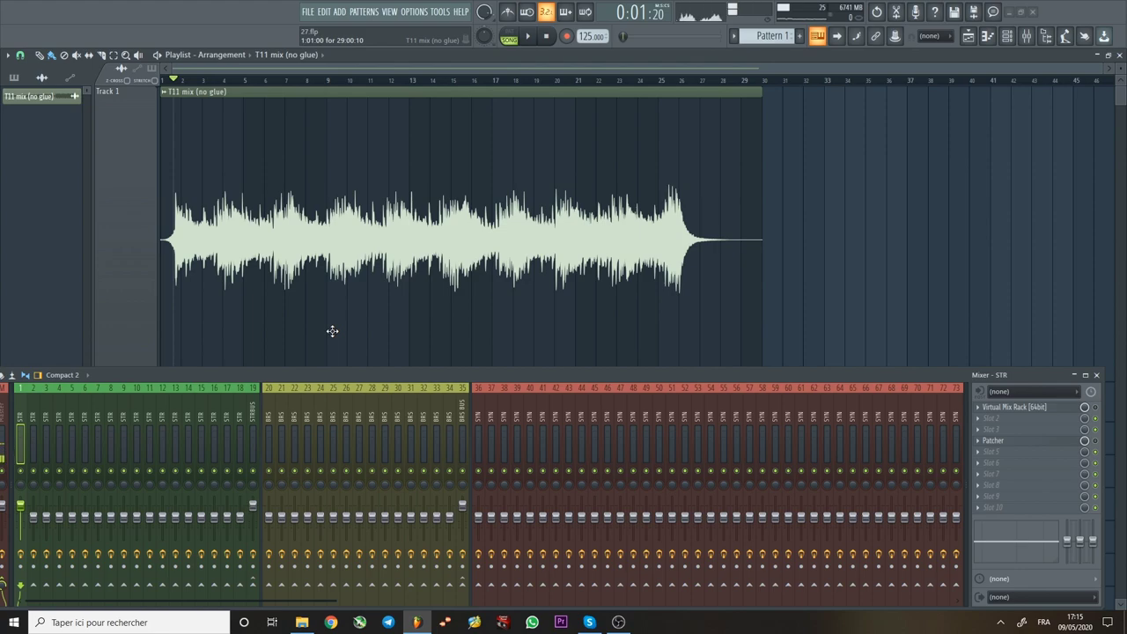
- Play the 'T11 mix (no glue)' clip from the start for about ten seconds, then stop
left_click(170, 83)
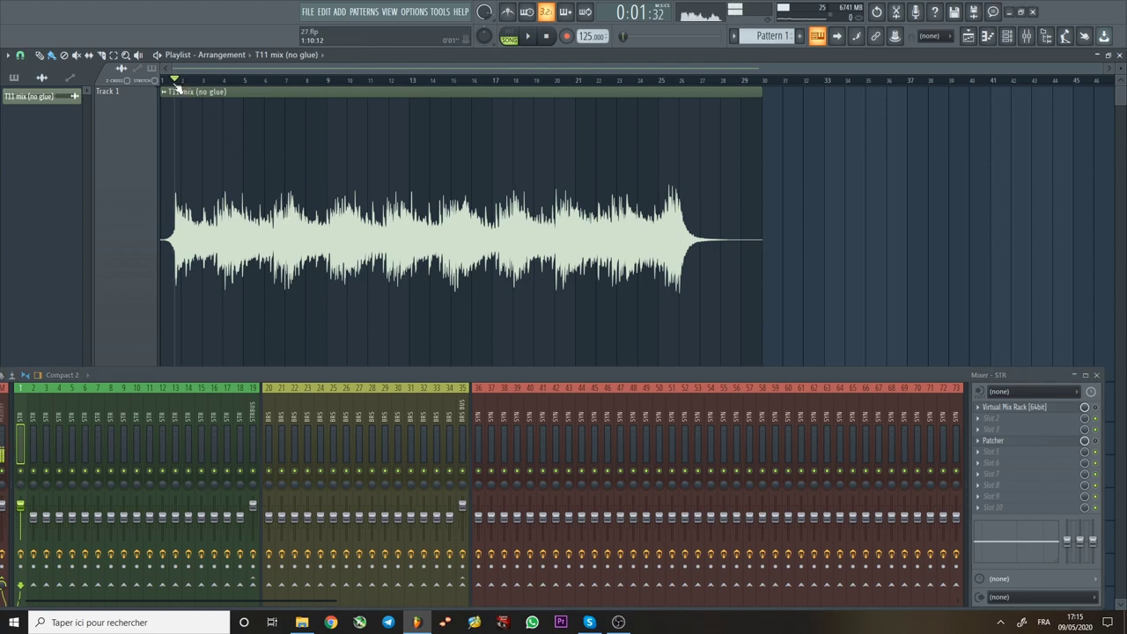
key("space")
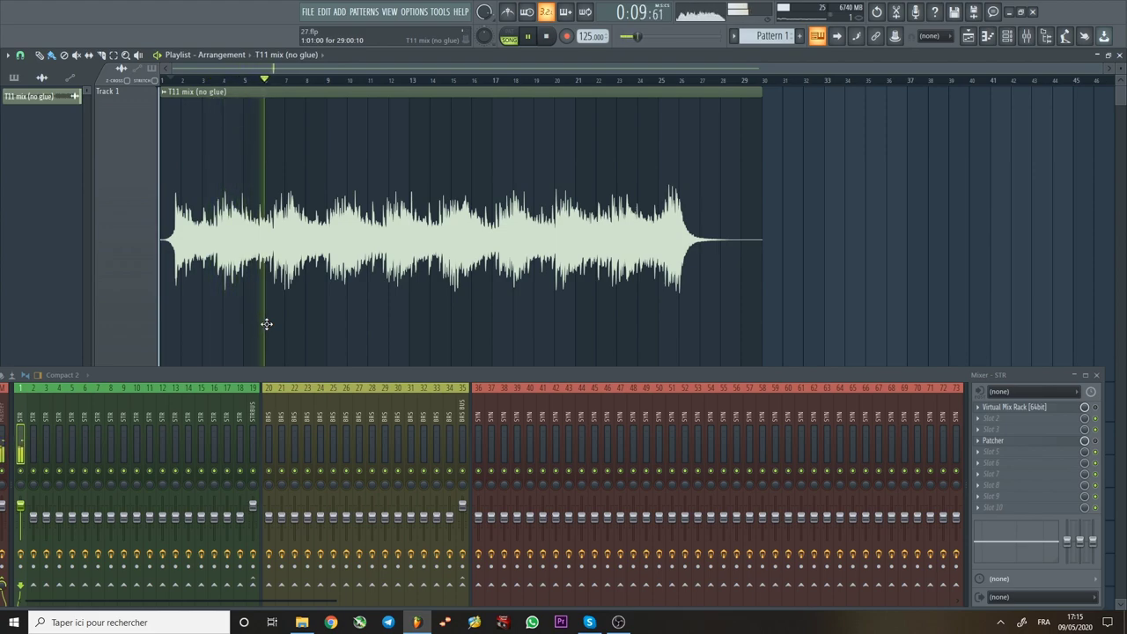
key("space")
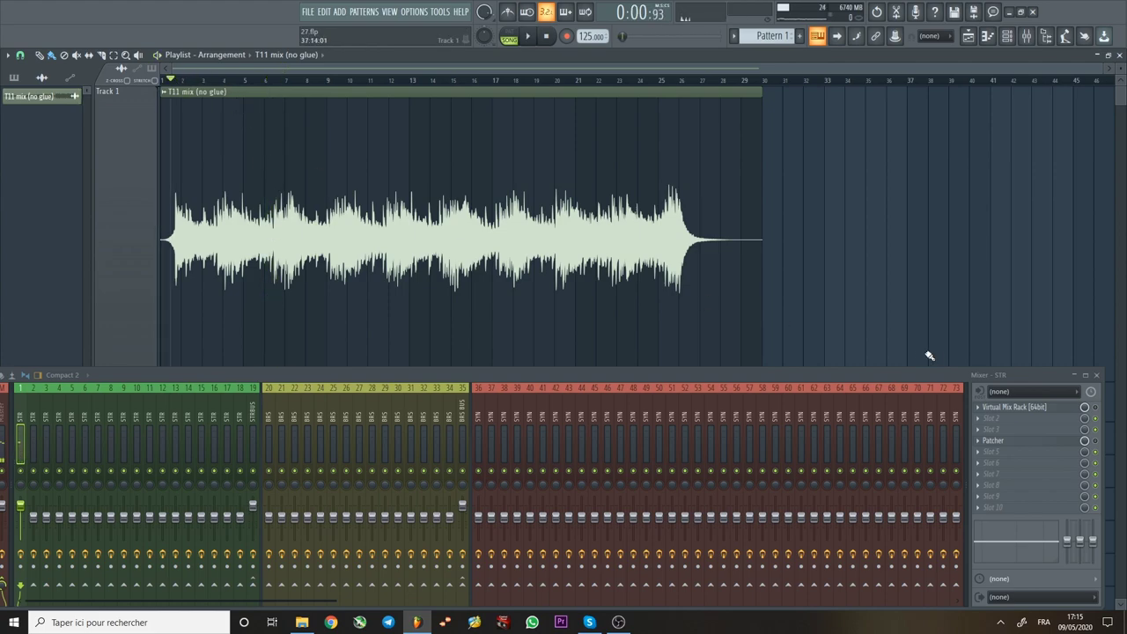
- In the STR Patcher, wire Virtual Mix Rack (FG-Bomber) directly to To FL Studio and play the mix
left_click(1060, 445)
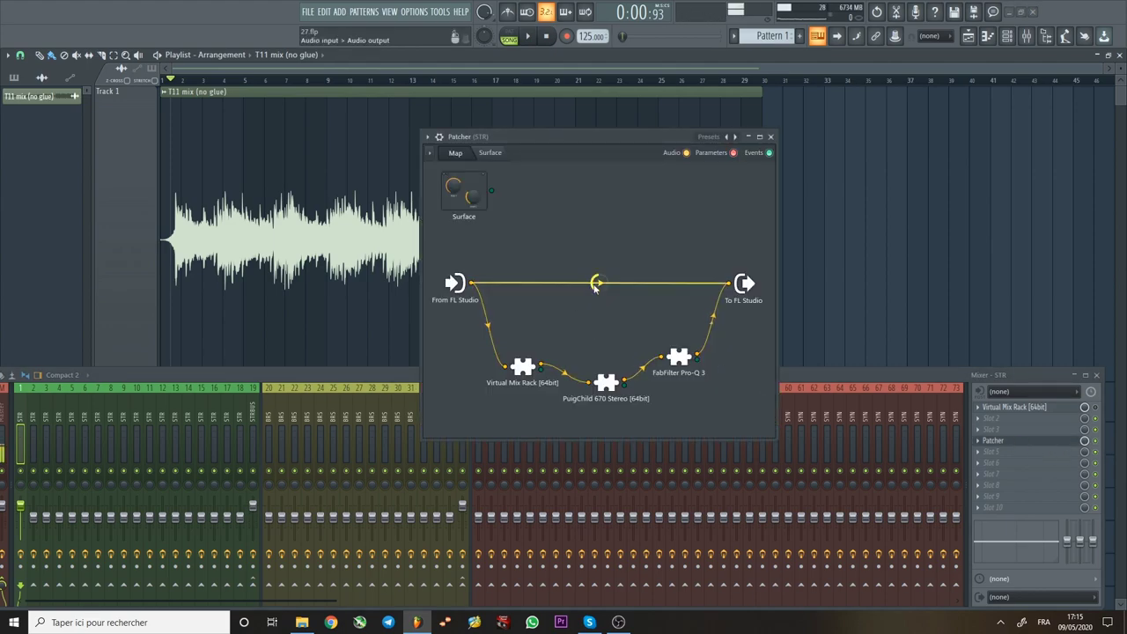
double_click(518, 372)
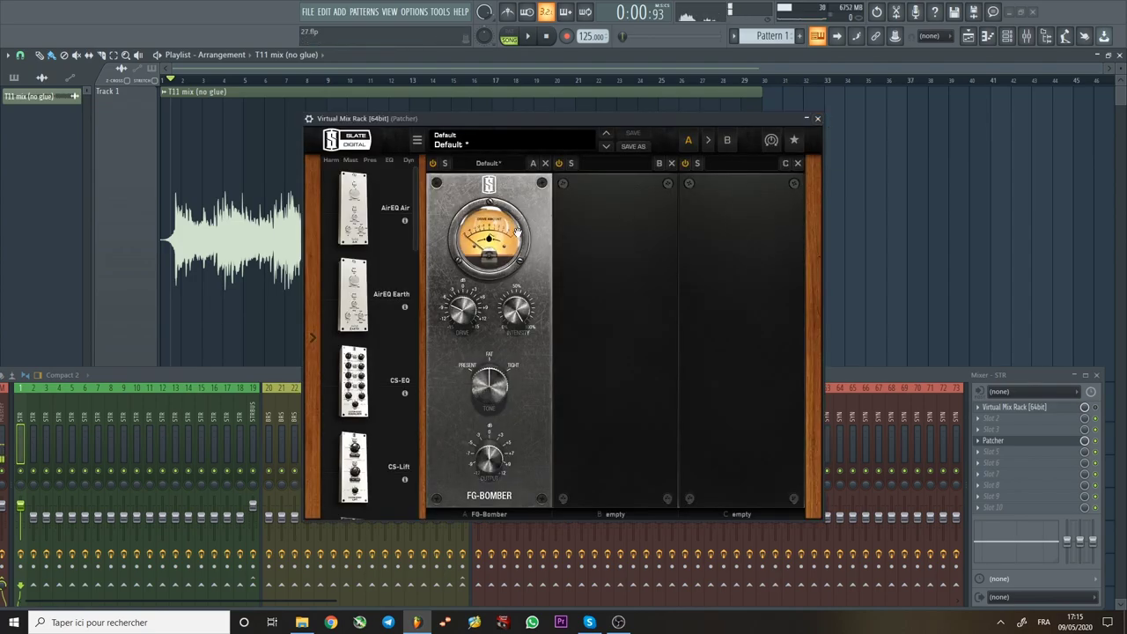
left_click(817, 118)
left_click_drag(540, 362, 727, 283)
key("space")
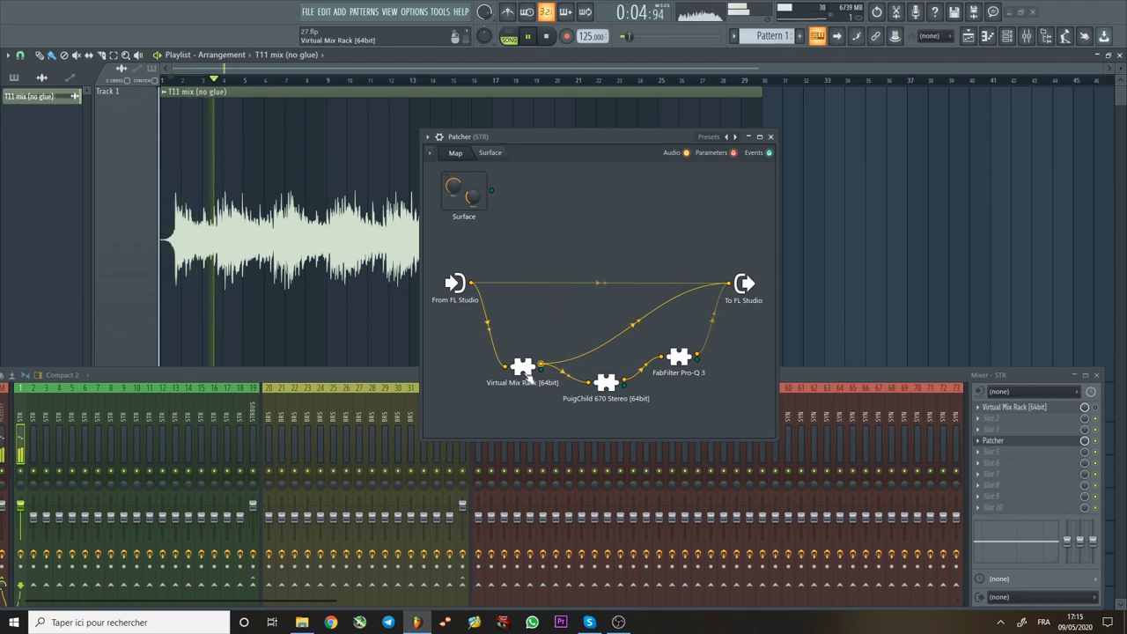
- Stop playback and remove the extra wires into To FL Studio, leaving Virtual Mix Rack → PuigChild 670 → Pro-Q 3
key("space")
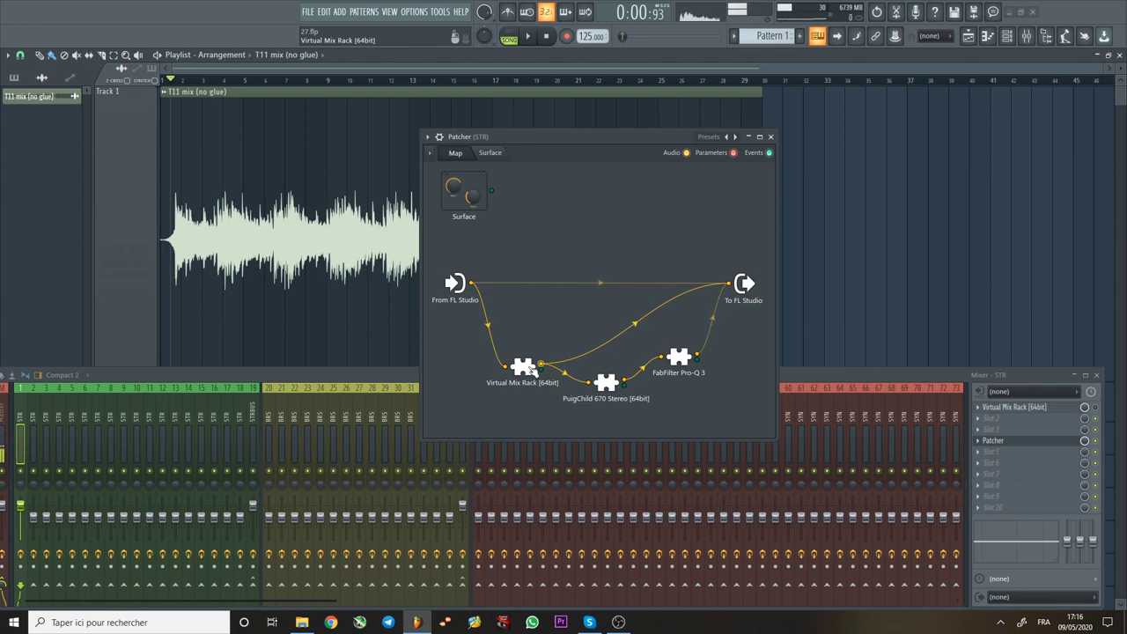
left_click_drag(539, 364, 658, 304)
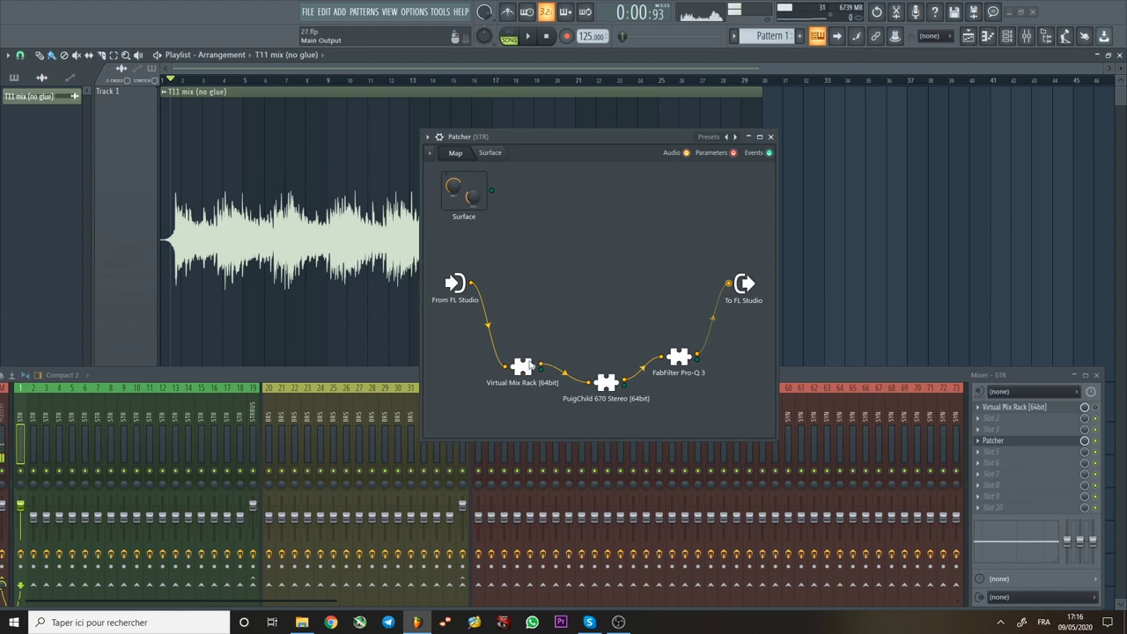
left_click(605, 381)
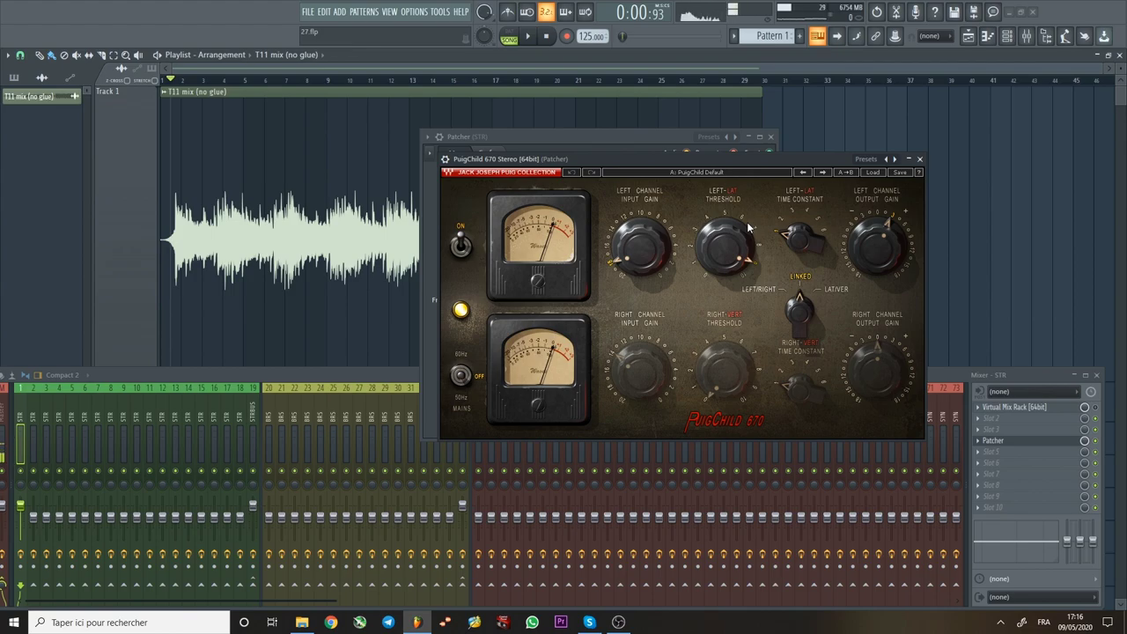
left_click(918, 158)
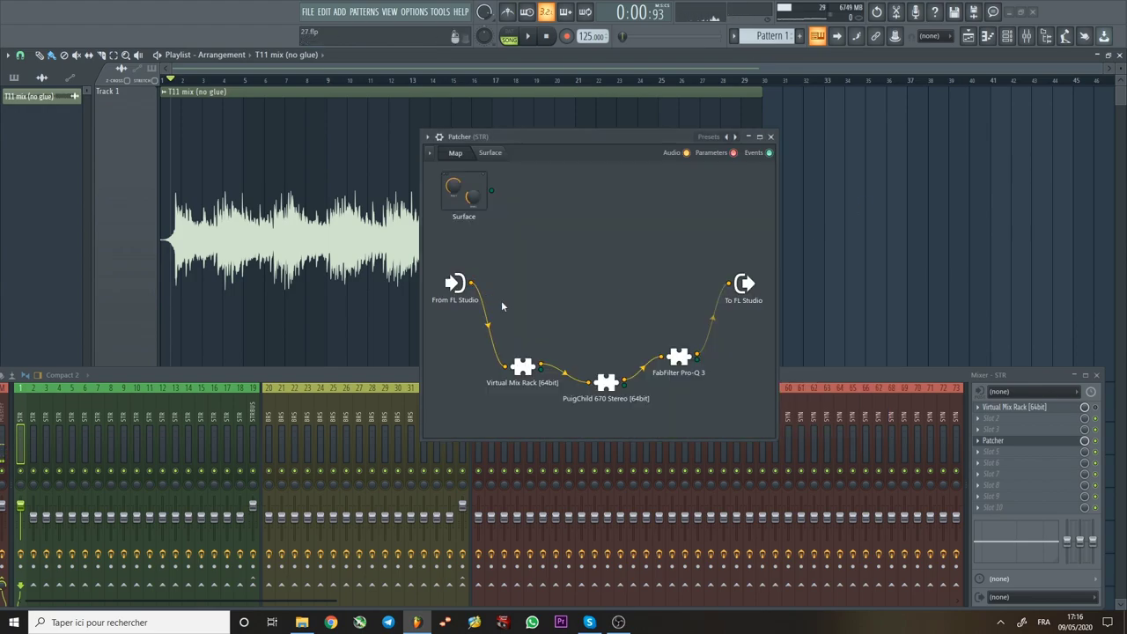
key("space")
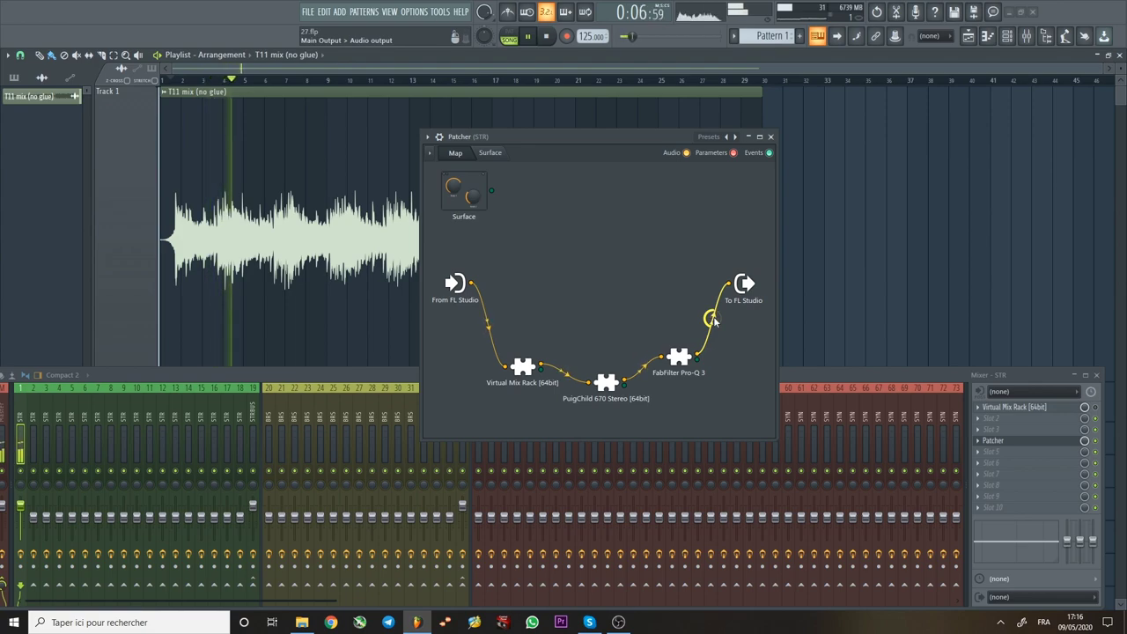
key("space")
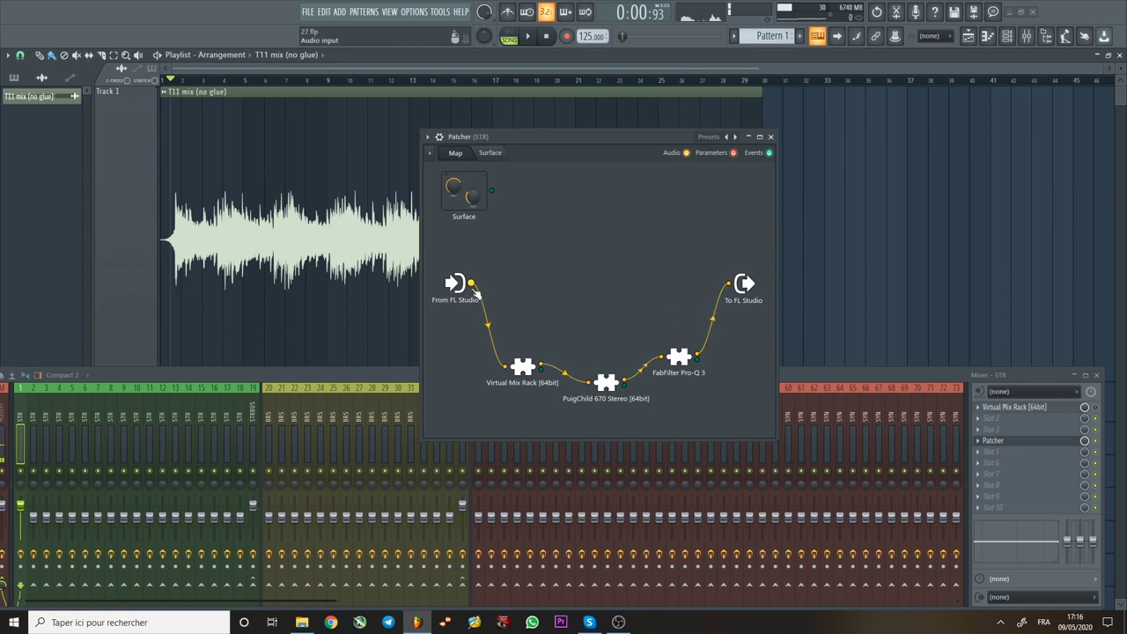
- Wire From FL Studio straight to To FL Studio as a parallel dry path, then play the mix
left_click_drag(473, 285, 731, 283)
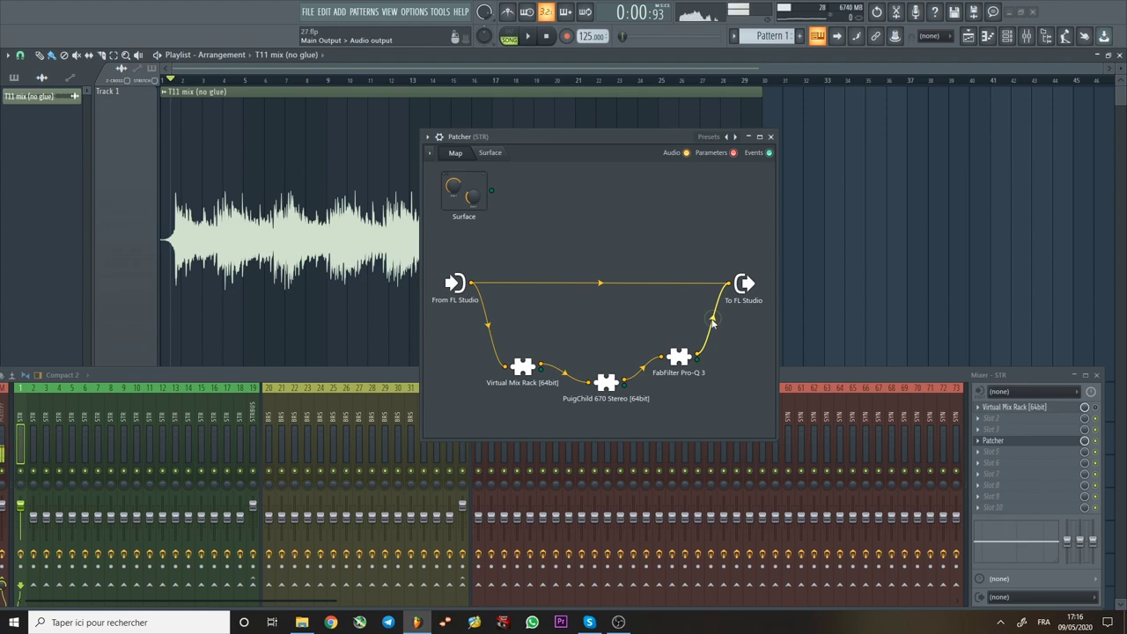
key("space")
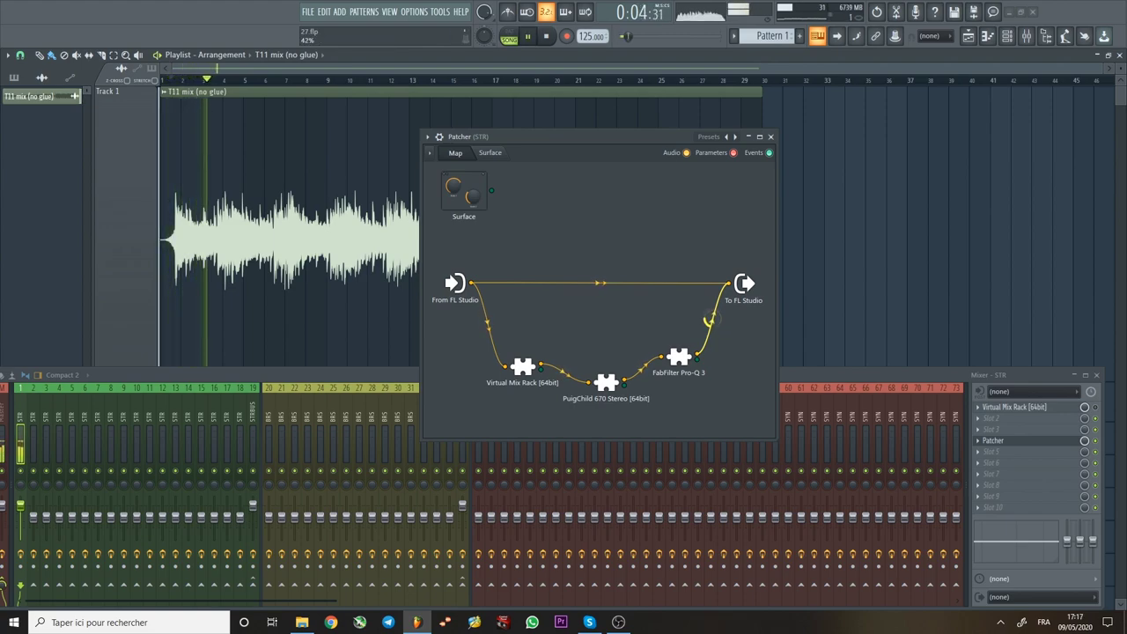
left_click_drag(887, 366, 597, 359)
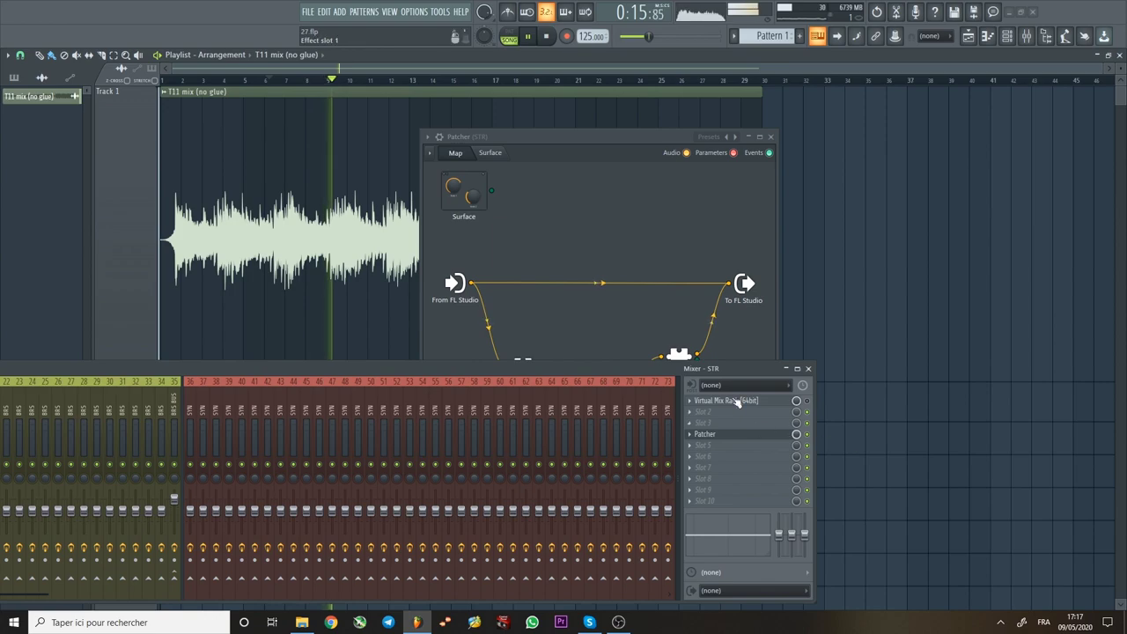
- Toggle the STR Patcher effect off and on twice while listening, then restart playback near bar 3
left_click(708, 324)
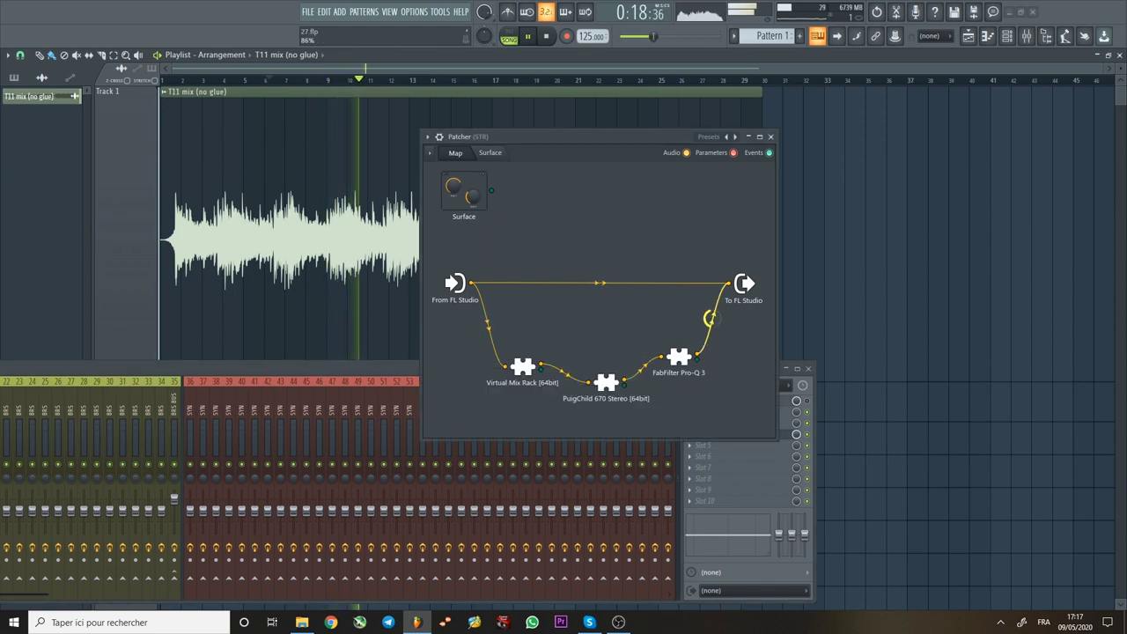
left_click(810, 439)
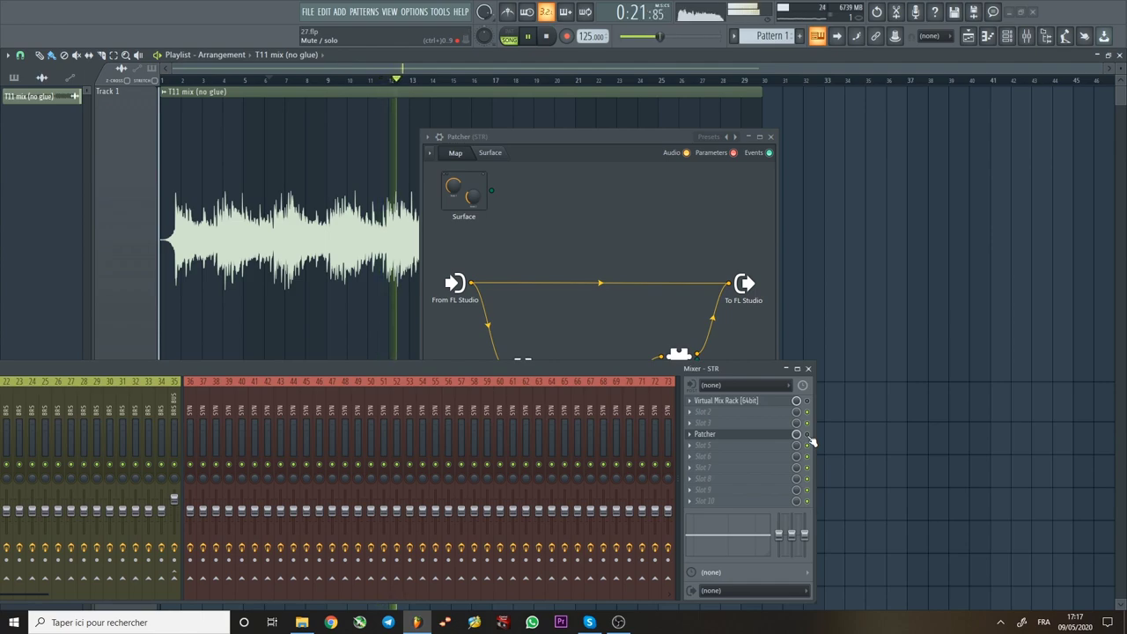
left_click(596, 282)
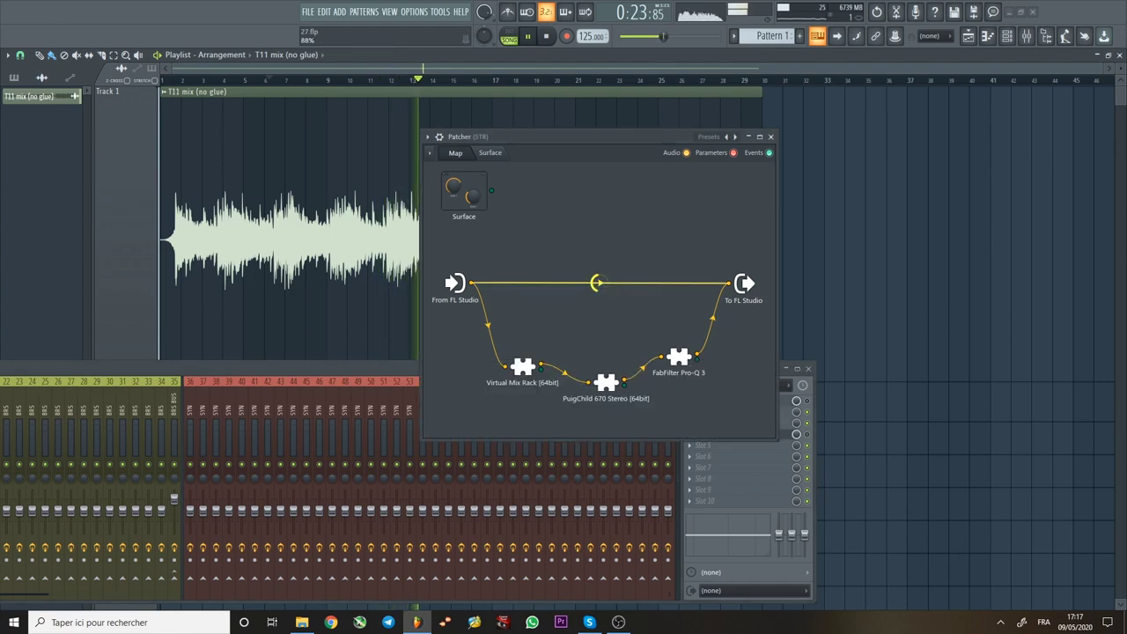
left_click(811, 437)
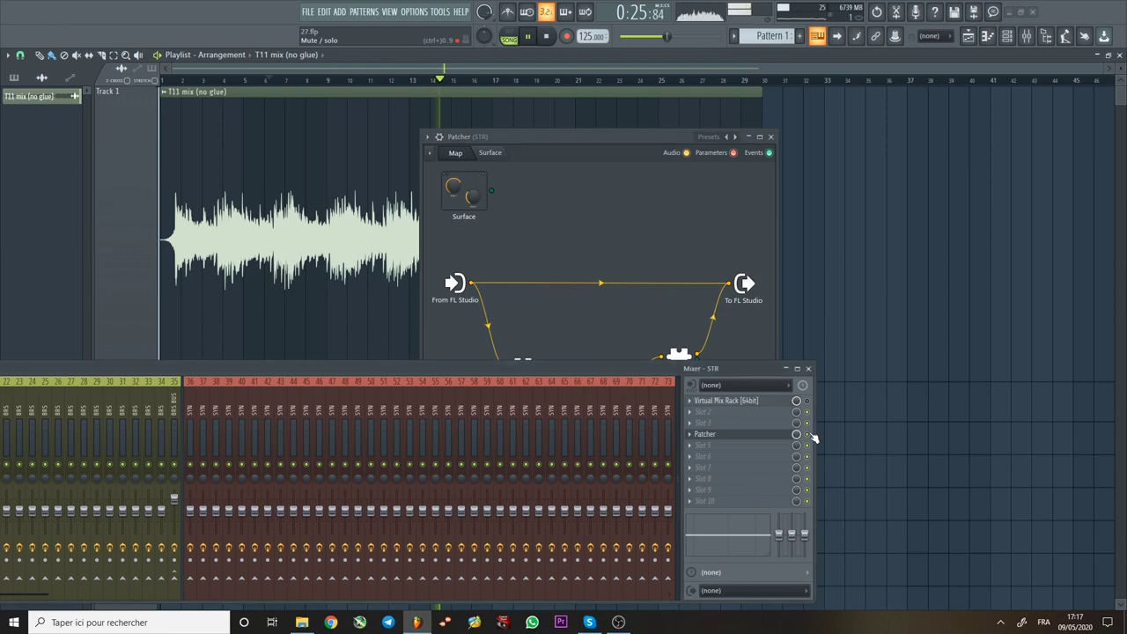
left_click_drag(659, 371, 809, 362)
left_click(208, 81)
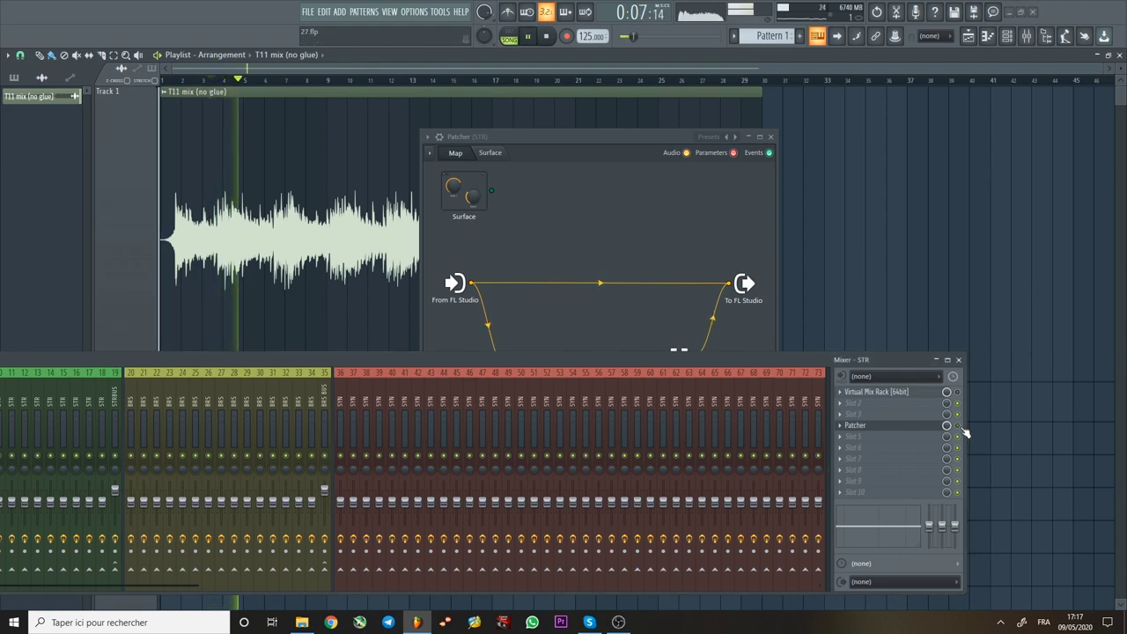
- Stop playback and bring the Patcher window with the dry wire and plugin chain to the front
key("space")
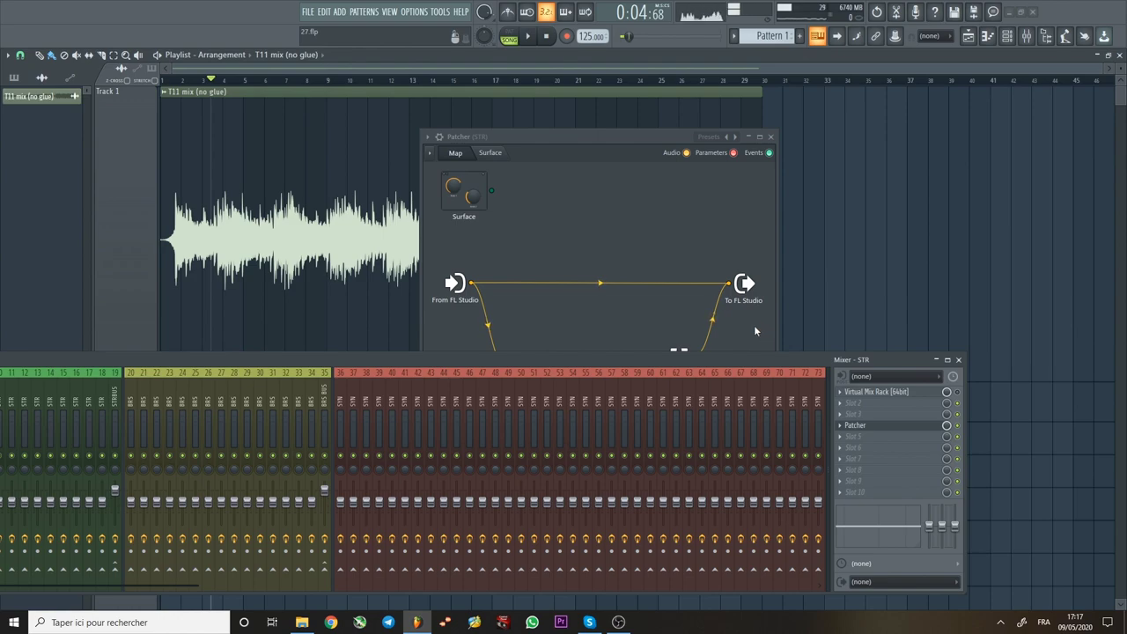
left_click(606, 282)
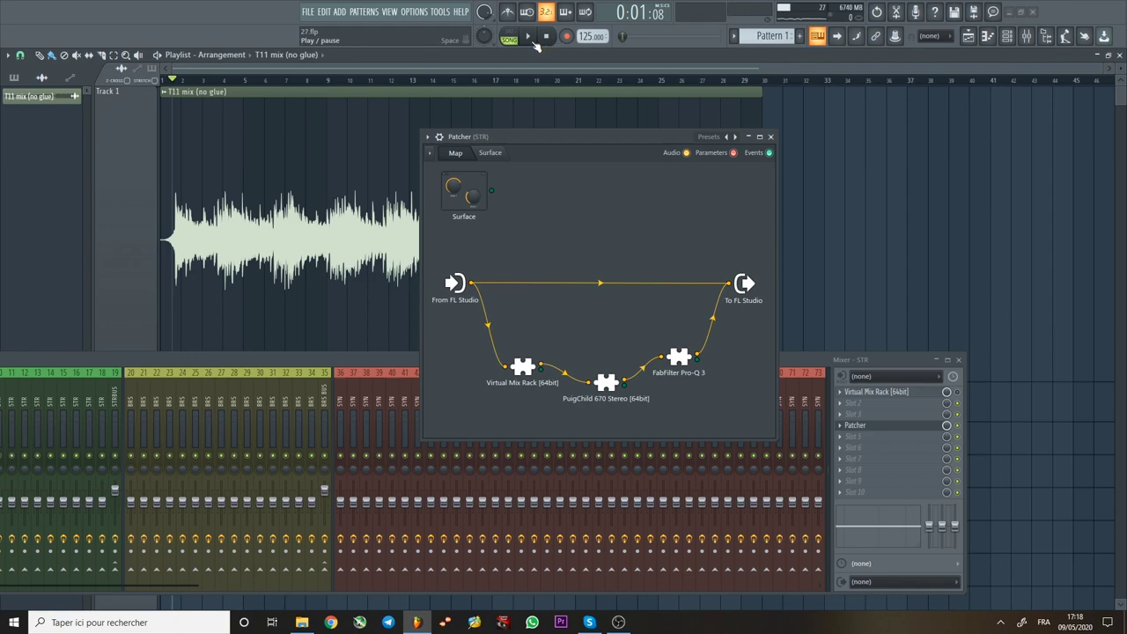
- Play the mix, toggle the STR Patcher effect to compare, then stop and nudge the mixer right
left_click(529, 37)
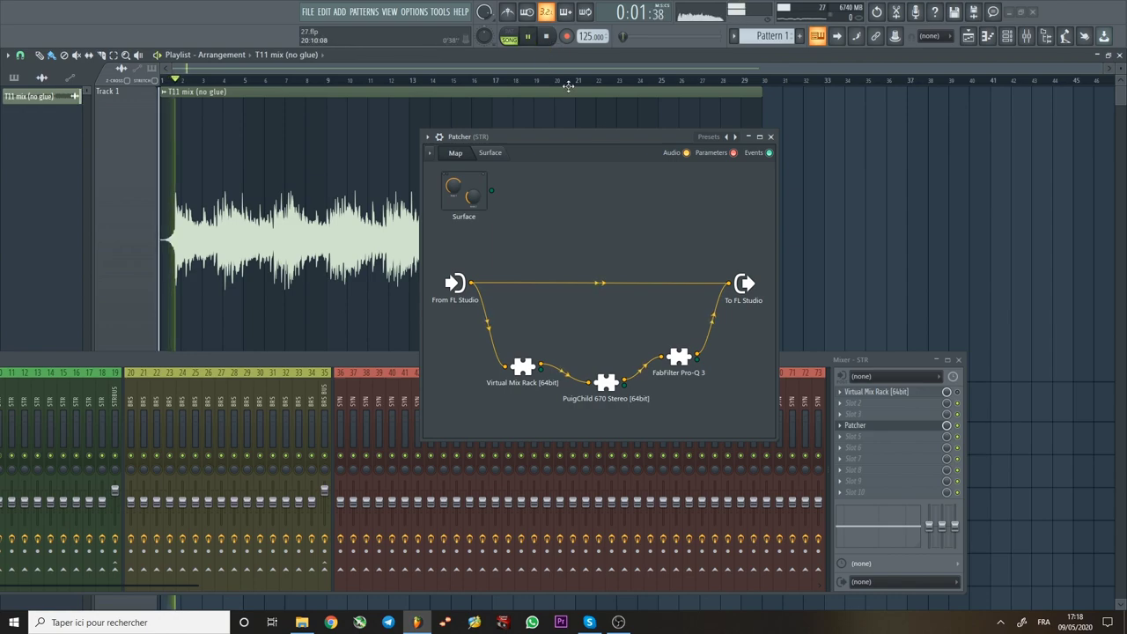
left_click(965, 411)
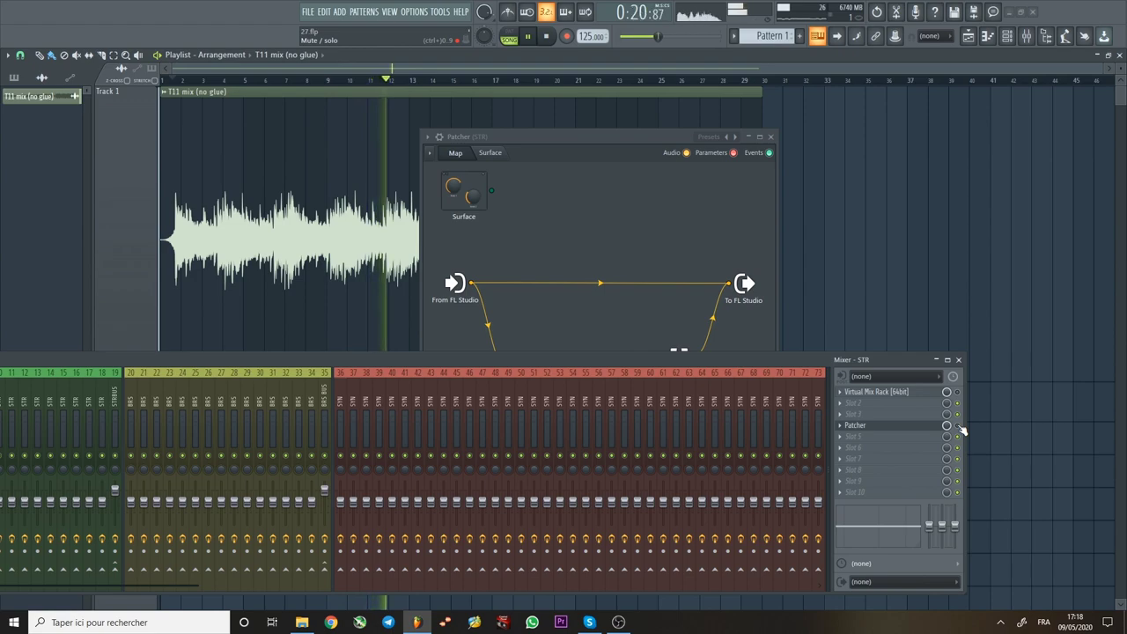
key("space")
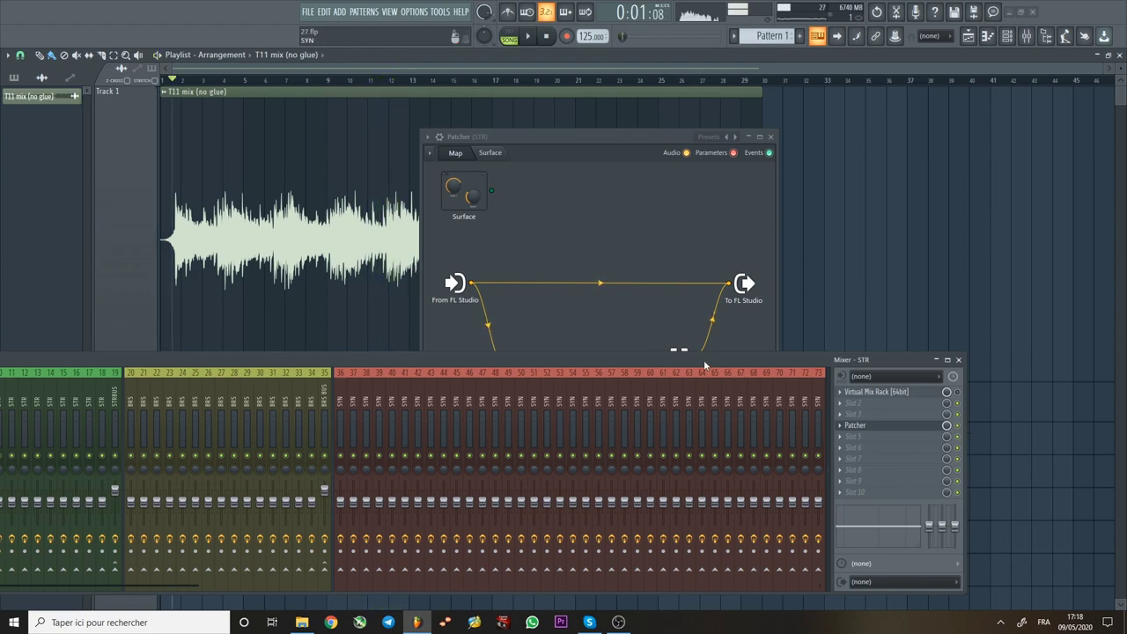
left_click_drag(704, 361, 734, 359)
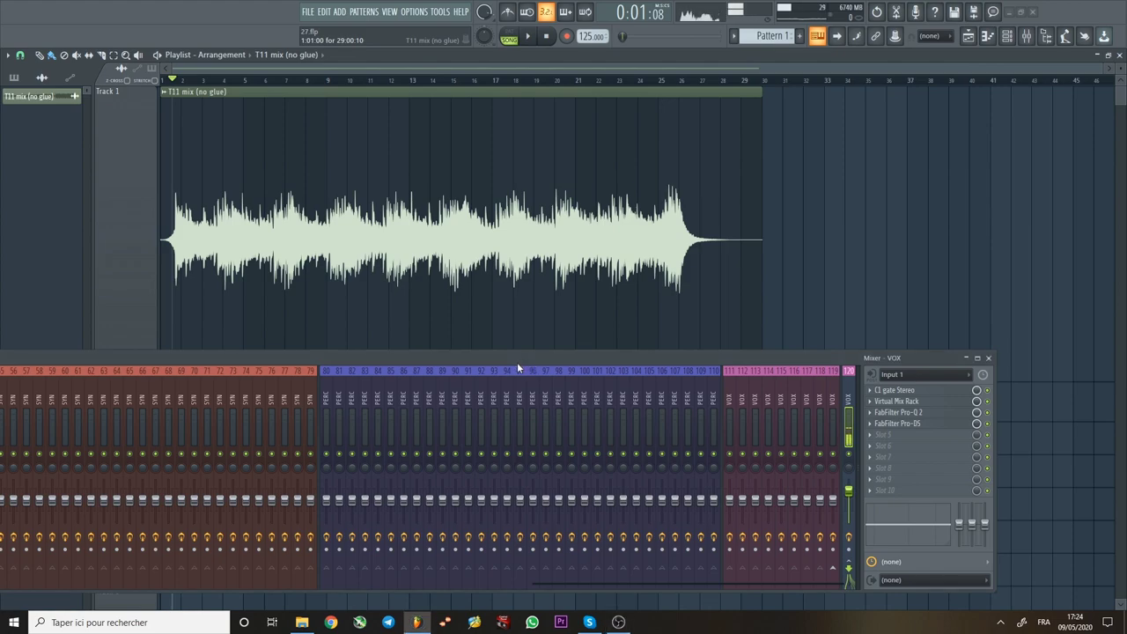
- Move the mixer panel up beneath the playlist to show the STR track's effects
left_click_drag(517, 361, 642, 327)
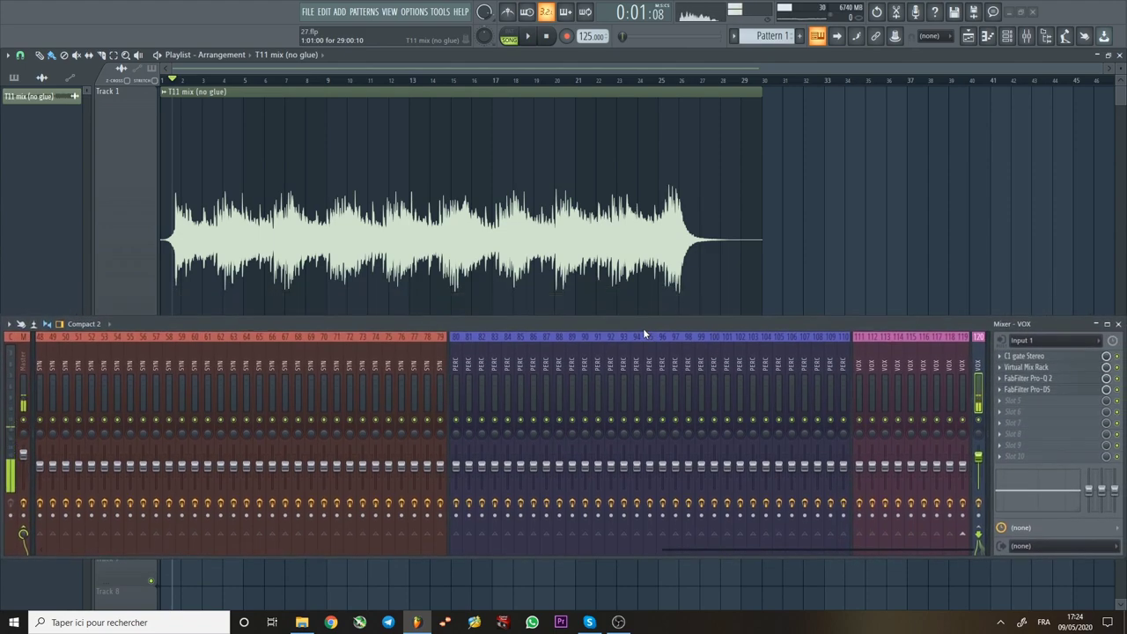